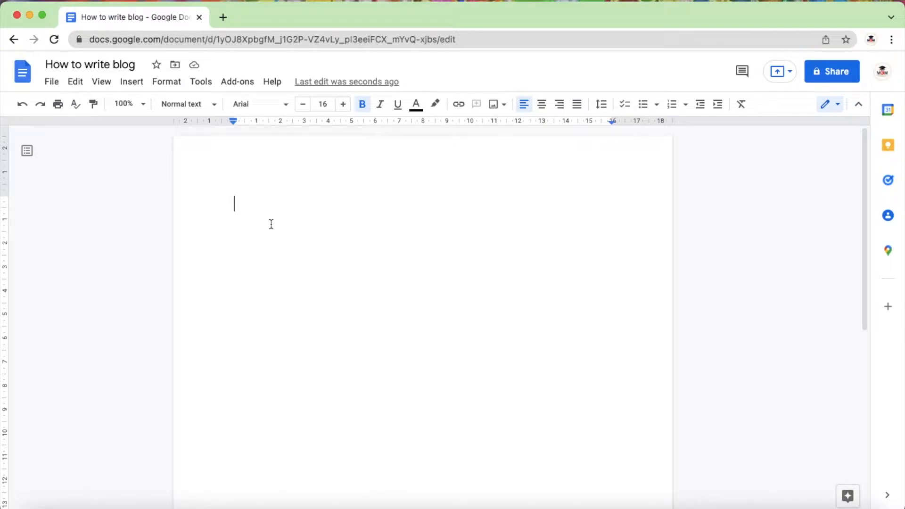
Step: Enter the bold text "Topic / Heading" on the document's first line
{"action": "type", "text": "Topicv"}
{"action": "key", "text": "BackSpace"}
{"action": "key", "text": "BackSpace"}
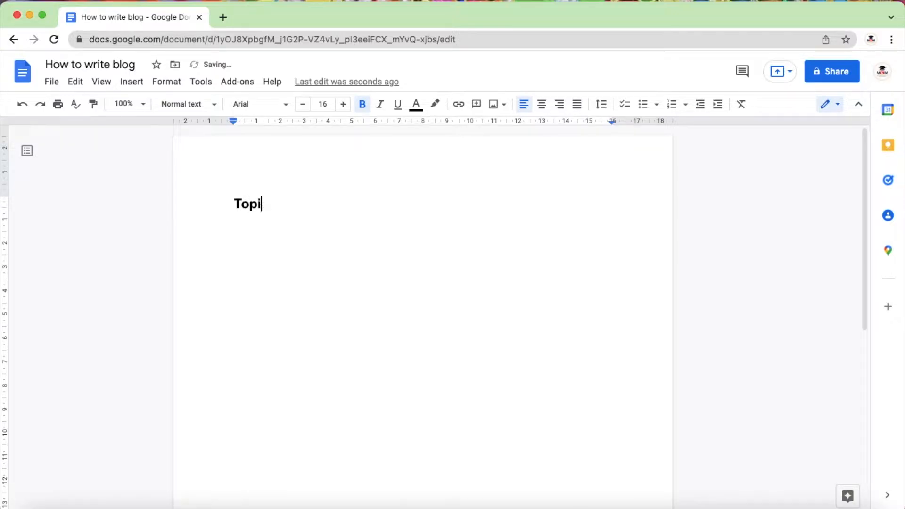
{"action": "type", "text": "c / Heading"}
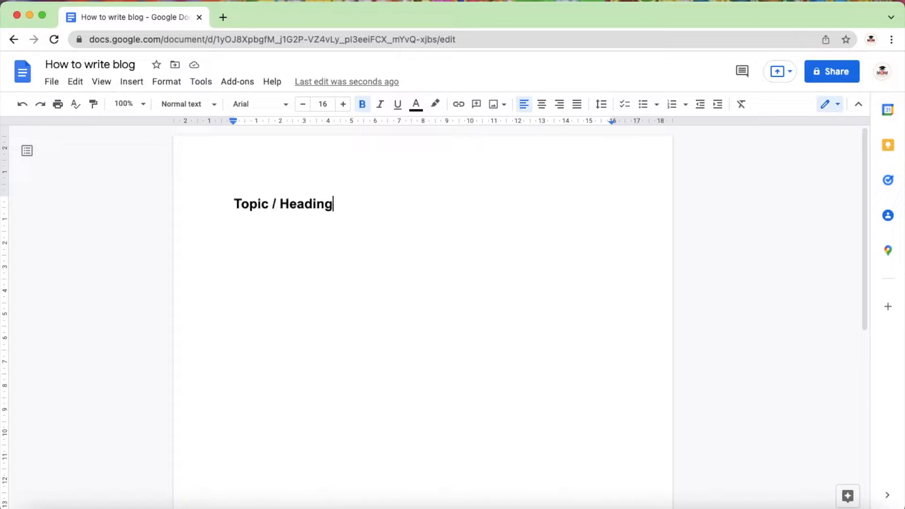
Step: Turn the "Topic / Heading" line into item 1 of a numbered list
{"action": "key", "text": "Left"}
{"action": "key", "text": "Left"}
{"action": "key", "text": "Left"}
{"action": "key", "text": "Left"}
{"action": "key", "text": "Left"}
{"action": "key", "text": "Left"}
{"action": "key", "text": "Left"}
{"action": "key", "text": "Left"}
{"action": "key", "text": "Left"}
{"action": "key", "text": "Left"}
{"action": "key", "text": "Left"}
{"action": "key", "text": "Left"}
{"action": "key", "text": "Left"}
{"action": "key", "text": "Left"}
{"action": "key", "text": "Left"}
{"action": "type", "text": "1."}
{"action": "key", "text": "Right"}
{"action": "key", "text": "Right"}
{"action": "key", "text": "Right"}
{"action": "key", "text": "Right"}
{"action": "key", "text": "Right"}
{"action": "key", "text": "Right"}
{"action": "key", "text": "Right"}
{"action": "key", "text": "Right"}
{"action": "key", "text": "Right"}
{"action": "key", "text": "Right"}
{"action": "key", "text": "Right"}
{"action": "key", "text": "Right"}
{"action": "key", "text": "Right"}
{"action": "key", "text": "Right"}
{"action": "key", "text": "Right"}
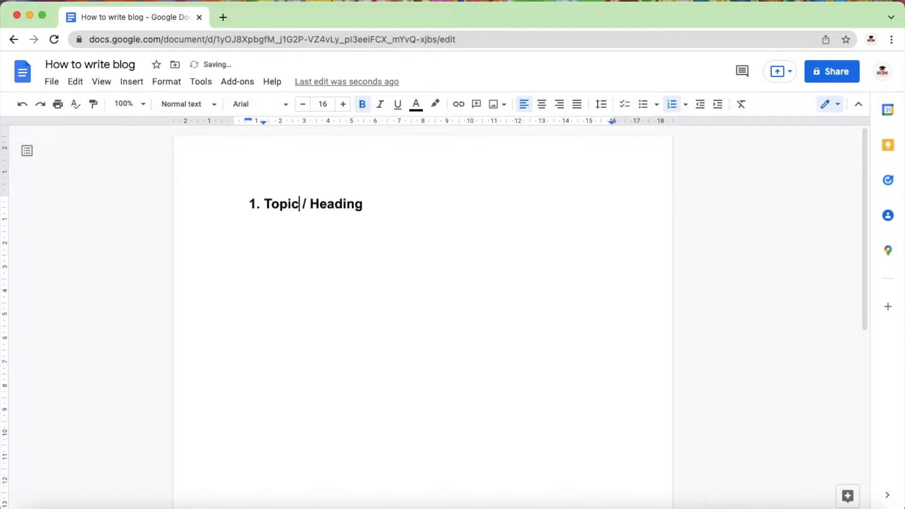
Step: Add a second item to the numbered list that begins with "Research - "
{"action": "key", "text": "Return"}
{"action": "type", "text": "2."}
{"action": "key", "text": "BackSpace"}
{"action": "key", "text": "BackSpace"}
{"action": "type", "text": "Research - "}
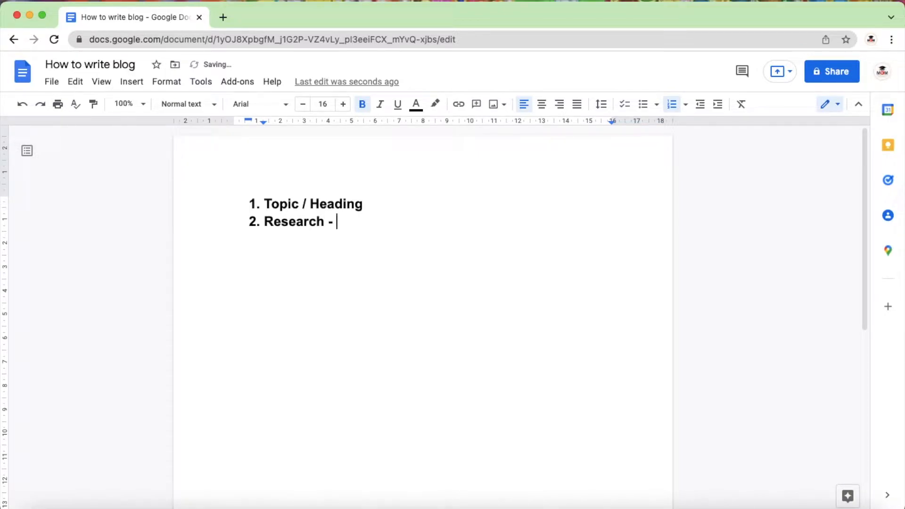
{"action": "type", "text": "Knowledge"}
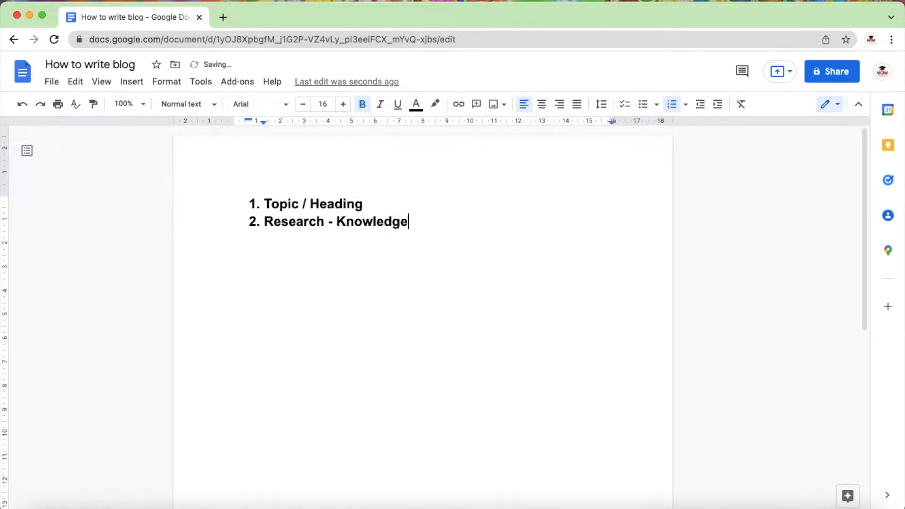
Step: Complete the Research item with the sources "Knowledge, Internet, Videos, Articles"
{"action": "type", "text": ","}
{"action": "type", "text": "Internet"}
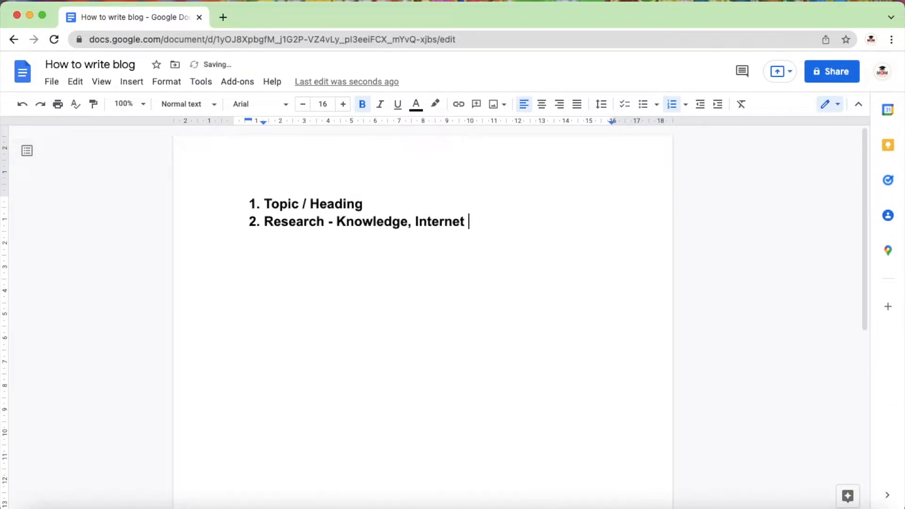
{"action": "key", "text": "BackSpace"}
{"action": "type", "text": ", Videos, Articles"}
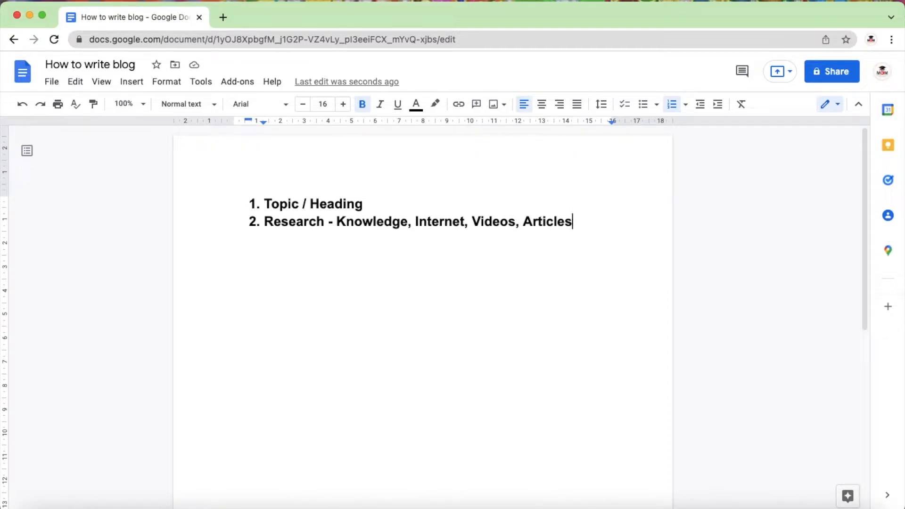
Step: Add a third list item reading "Outline of blog - Subheadings"
{"action": "key", "text": "Return"}
{"action": "type", "text": "Out"}
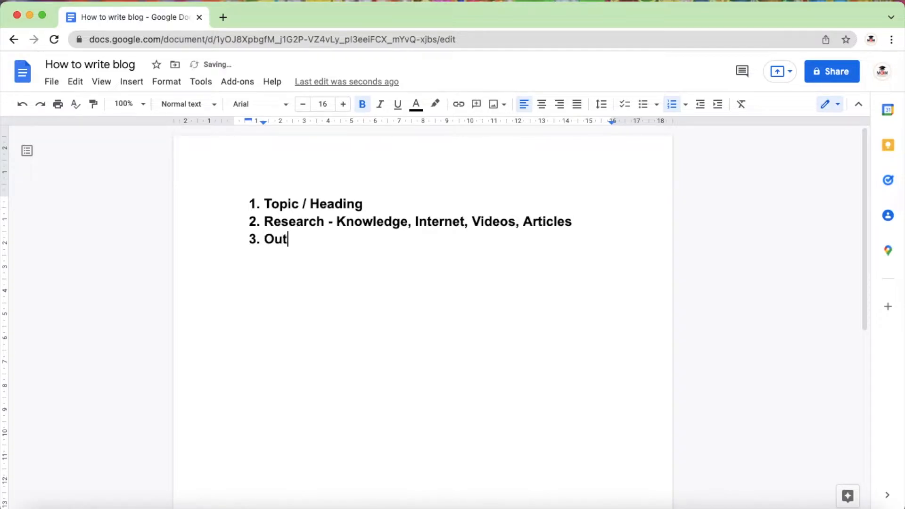
{"action": "type", "text": "line of bloh"}
{"action": "key", "text": "BackSpace"}
{"action": "type", "text": "g"}
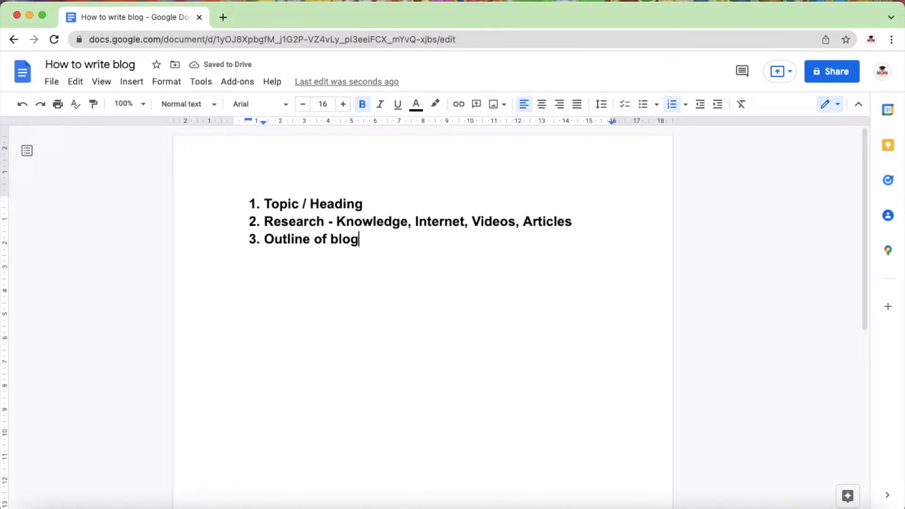
{"action": "type", "text": "- Su"}
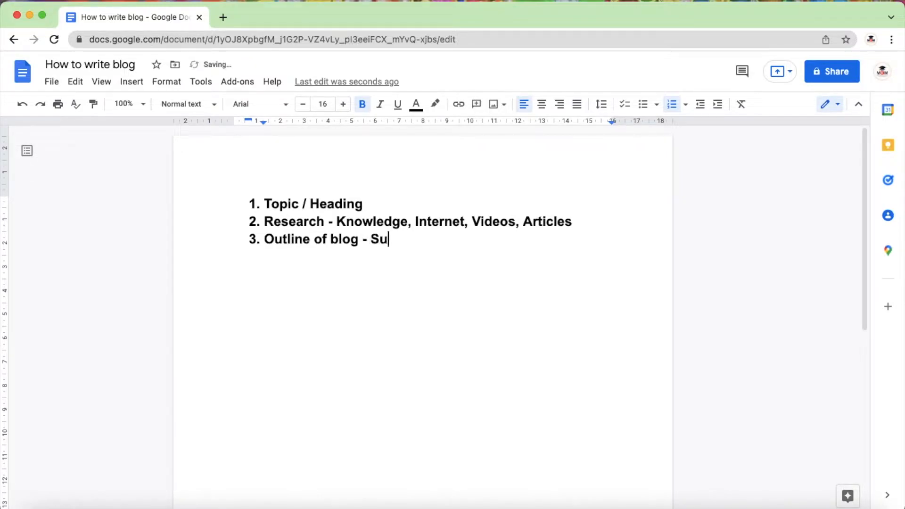
{"action": "type", "text": "bheadings"}
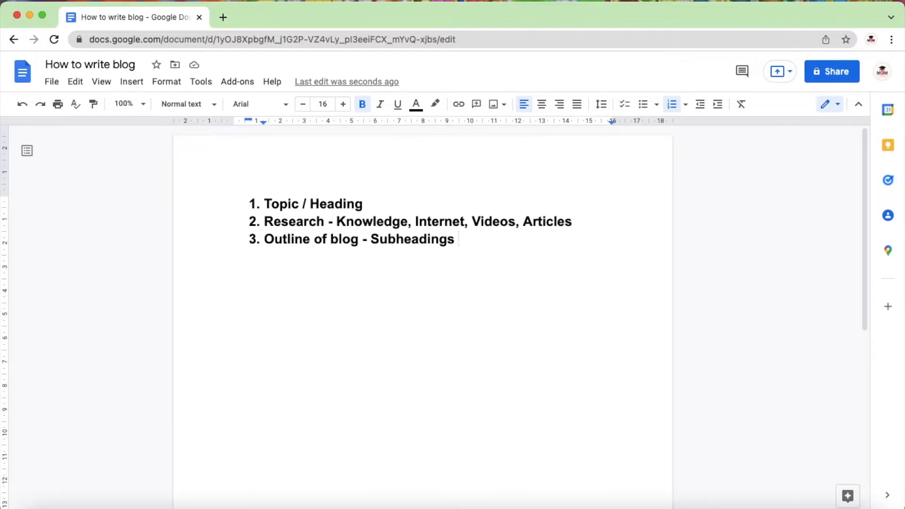
Step: Add "Editing" as the fourth item of the numbered list
{"action": "key", "text": "Return"}
{"action": "type", "text": "4."}
{"action": "key", "text": "BackSpace"}
{"action": "key", "text": "BackSpace"}
{"action": "type", "text": "Pr"}
{"action": "key", "text": "BackSpace"}
{"action": "key", "text": "BackSpace"}
{"action": "type", "text": "Editing"}
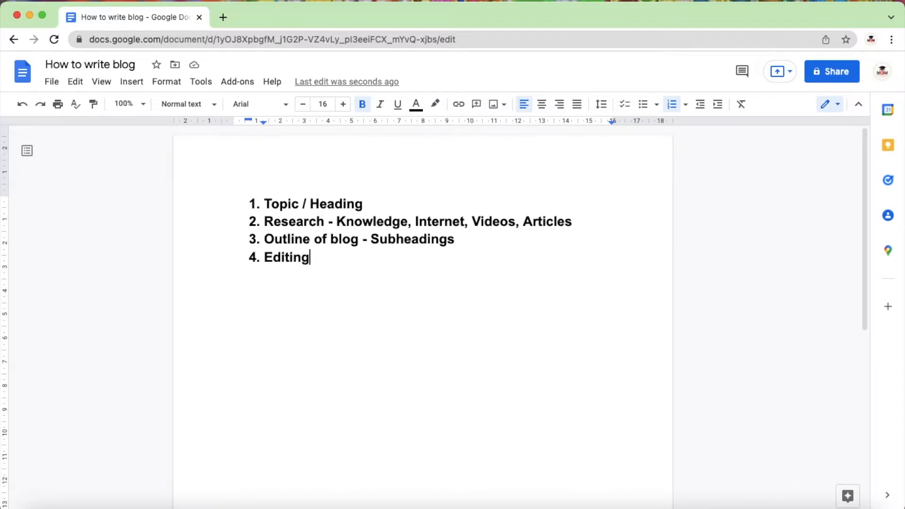
Step: Add "Proofreading" as the fifth item of the numbered list
{"action": "key", "text": "Return"}
{"action": "type", "text": "Proo"}
{"action": "type", "text": "freasing"}
{"action": "type", "text": "s"}
{"action": "key", "text": "BackSpace"}
{"action": "key", "text": "BackSpace"}
{"action": "key", "text": "BackSpace"}
{"action": "key", "text": "BackSpace"}
{"action": "key", "text": "BackSpace"}
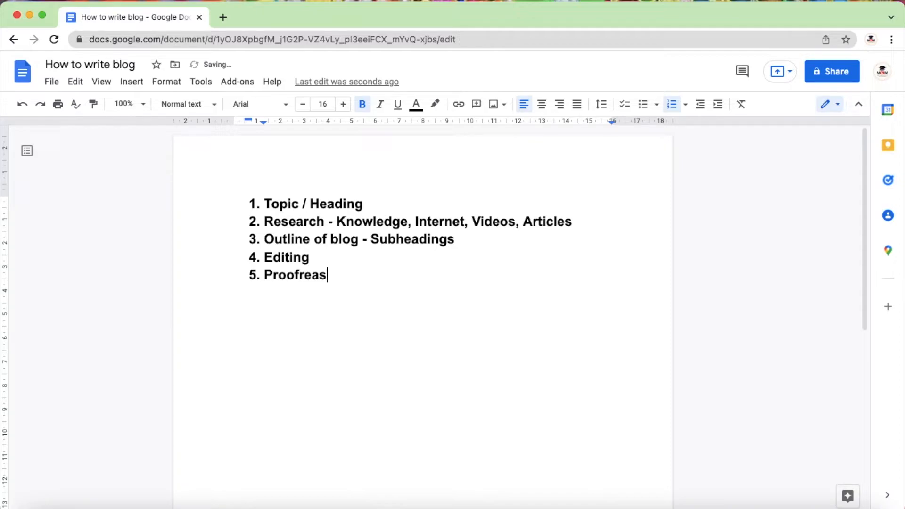
{"action": "type", "text": "ding"}
{"action": "key", "text": "BackSpace"}
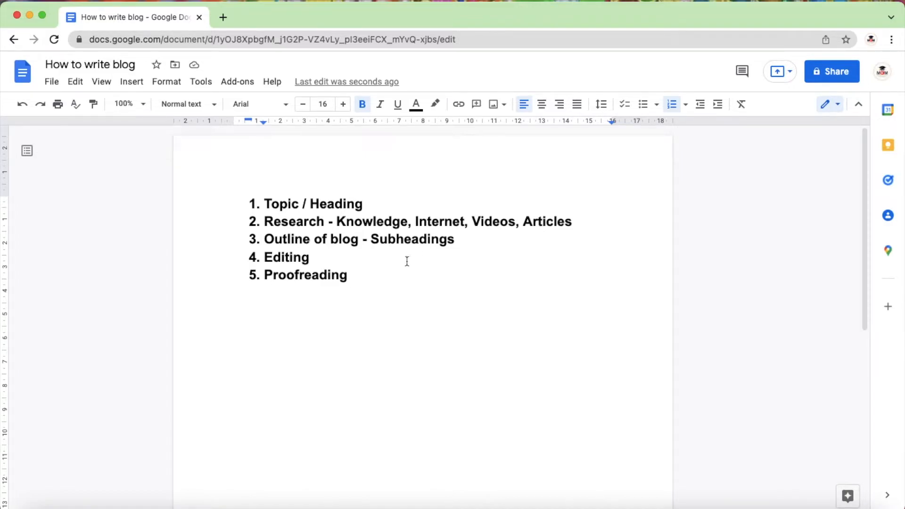
Step: Delete the extra blank lines between the five-item list and the "Heading" line of the example below it
{"action": "left_click_drag", "start_coordinate": [376, 276], "coordinate": [263, 197]}
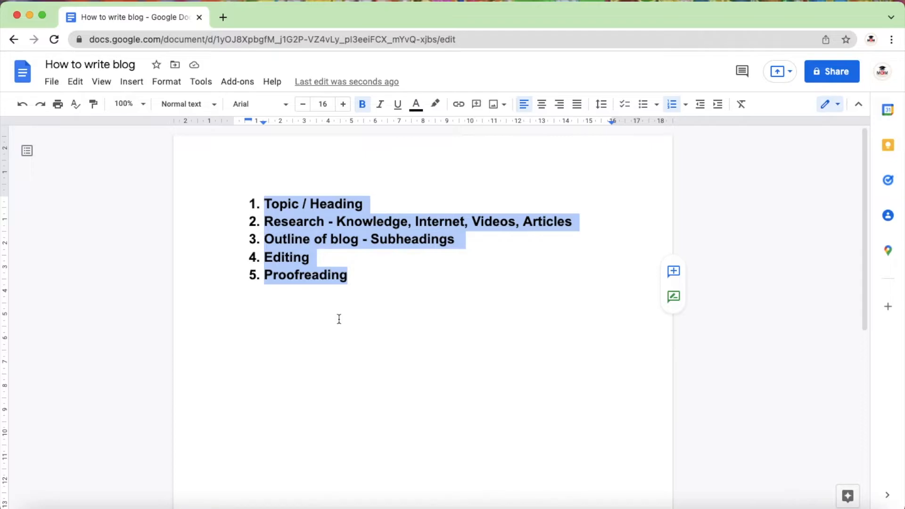
{"action": "scroll", "coordinate": [339, 319], "scroll_direction": "down", "scroll_amount": 5}
{"action": "left_click", "coordinate": [307, 363]}
{"action": "scroll", "coordinate": [306, 363], "scroll_direction": "down", "scroll_amount": 1}
{"action": "scroll", "coordinate": [402, 396], "scroll_direction": "down", "scroll_amount": 3}
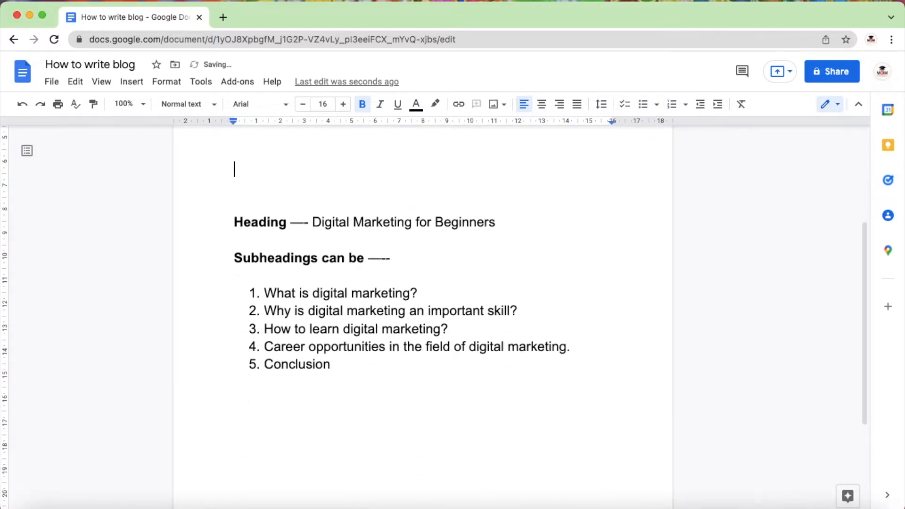
{"action": "scroll", "coordinate": [262, 376], "scroll_direction": "up", "scroll_amount": 4}
{"action": "left_click", "coordinate": [262, 375]}
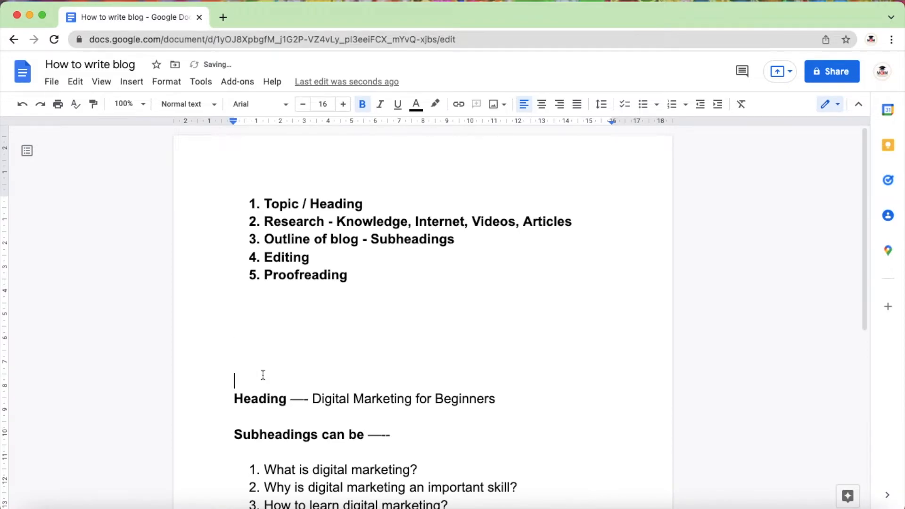
{"action": "scroll", "coordinate": [263, 376], "scroll_direction": "down", "scroll_amount": 1}
{"action": "key", "text": "BackSpace"}
{"action": "key", "text": "BackSpace"}
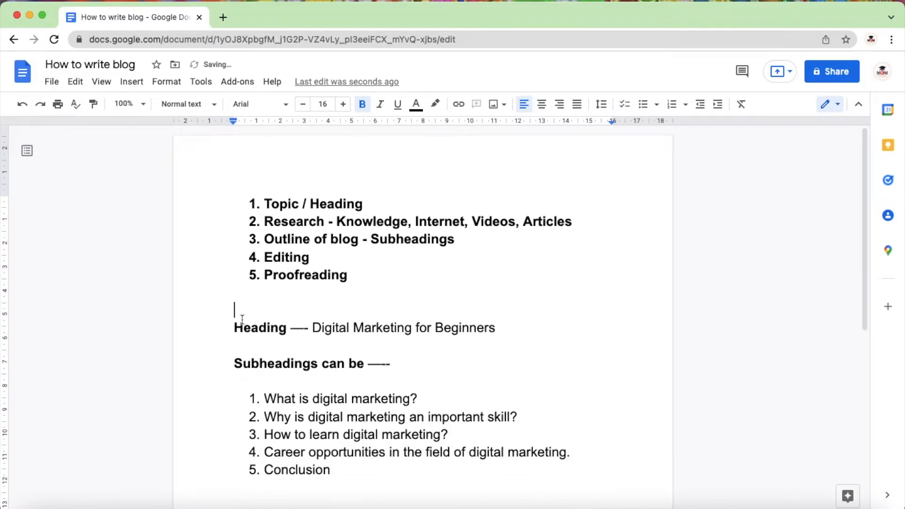
Step: Append "- 1000 words" to the example heading "Digital Marketing for Beginners"
{"action": "left_click_drag", "start_coordinate": [237, 325], "coordinate": [496, 327]}
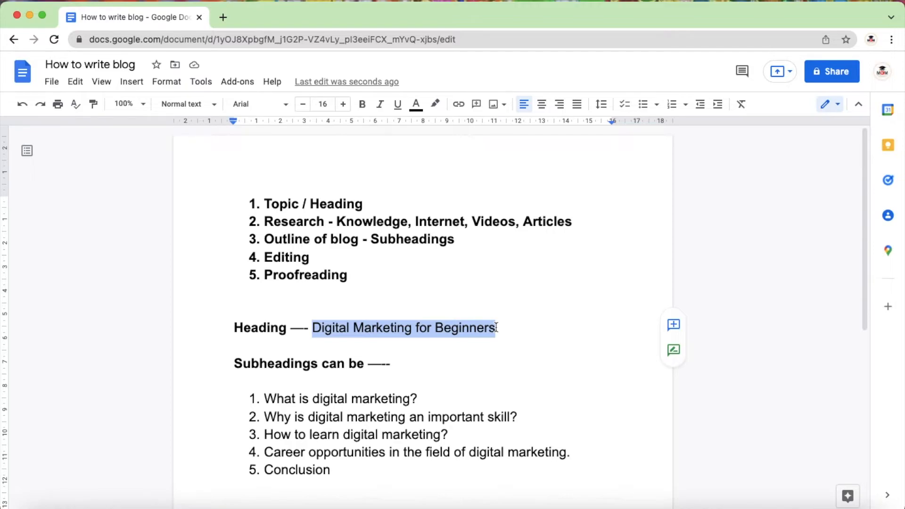
{"action": "left_click", "coordinate": [496, 328]}
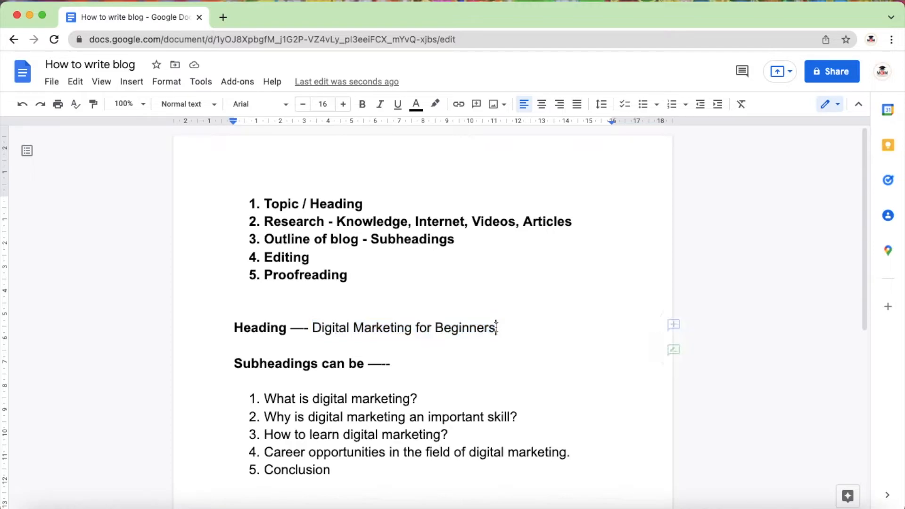
{"action": "type", "text": "- 1000 words"}
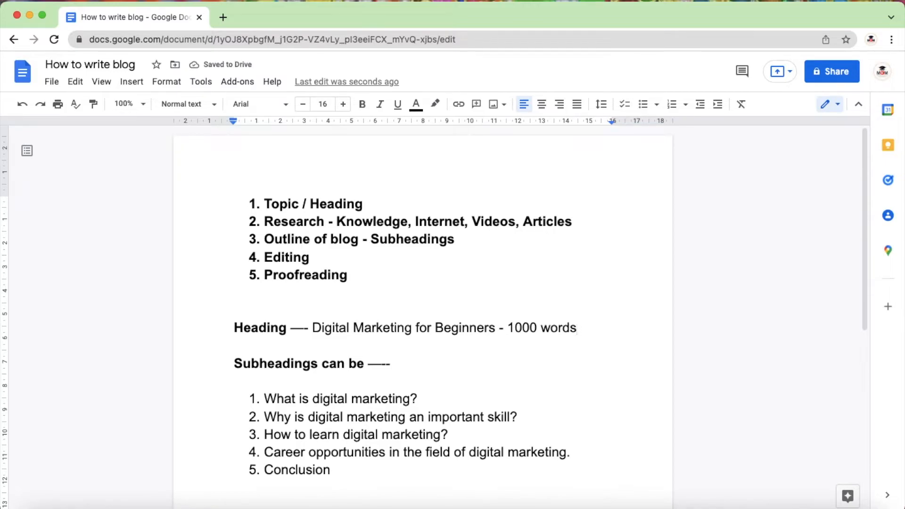
Step: Review the blog-writing list against the example heading, highlighting the Research item and the Outline of blog item
{"action": "left_click_drag", "start_coordinate": [263, 204], "coordinate": [349, 277]}
{"action": "key", "text": "Right"}
{"action": "left_click_drag", "start_coordinate": [365, 198], "coordinate": [570, 224]}
{"action": "key", "text": "Left"}
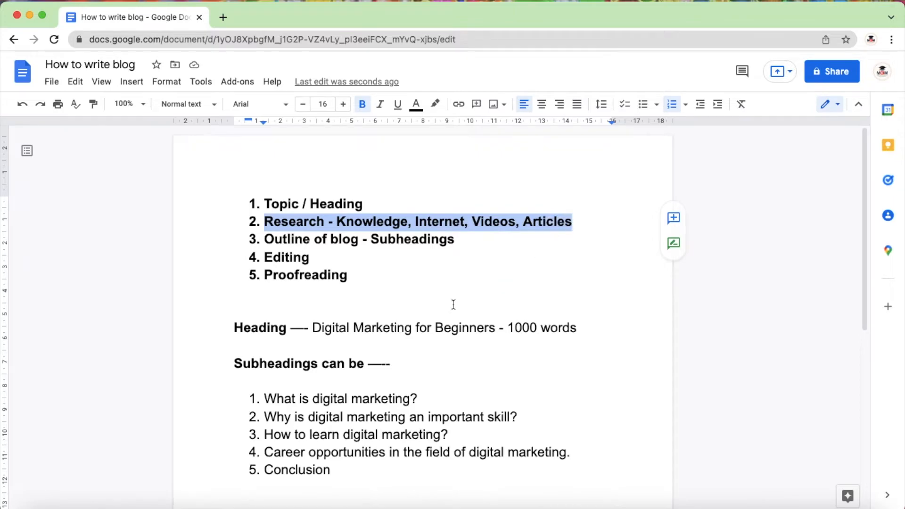
{"action": "left_click_drag", "start_coordinate": [312, 327], "coordinate": [412, 325]}
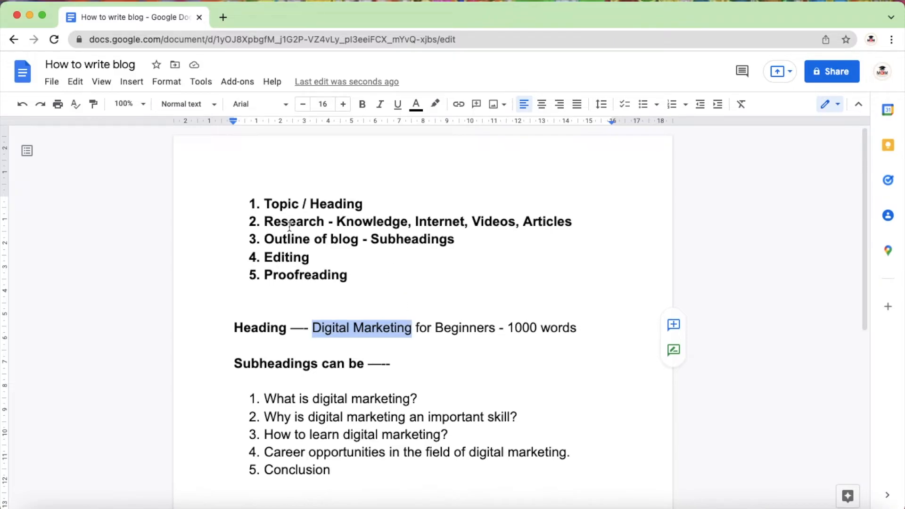
{"action": "left_click_drag", "start_coordinate": [265, 222], "coordinate": [571, 222]}
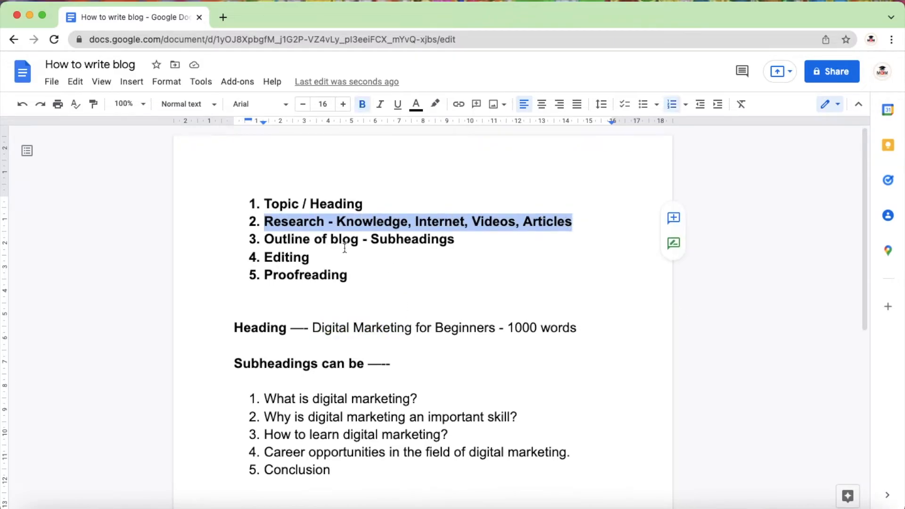
{"action": "left_click", "coordinate": [266, 238]}
{"action": "left_click_drag", "start_coordinate": [266, 238], "coordinate": [453, 239]}
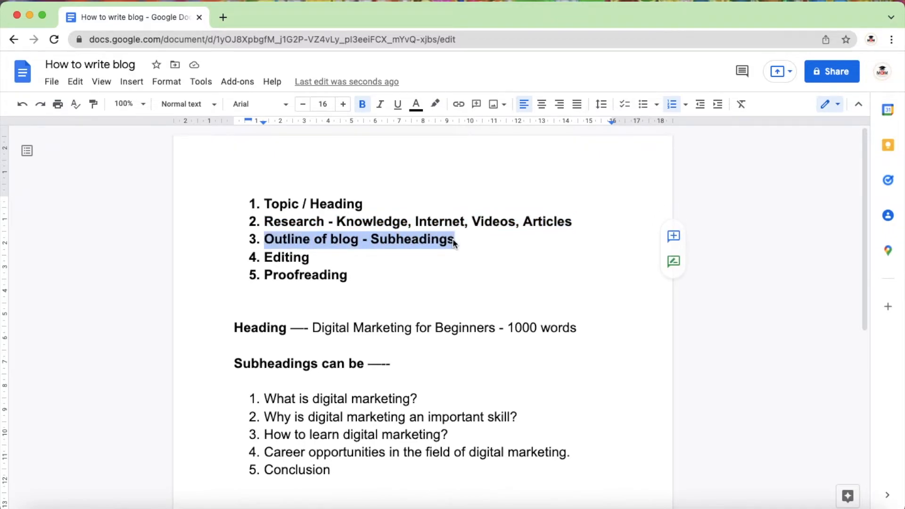
{"action": "left_click", "coordinate": [453, 239]}
Step: Examine the example subheadings one by one, from "What is digital marketing?" to the career opportunities item, highlighting each alongside the heading
{"action": "scroll", "coordinate": [442, 276], "scroll_direction": "down", "scroll_amount": 2}
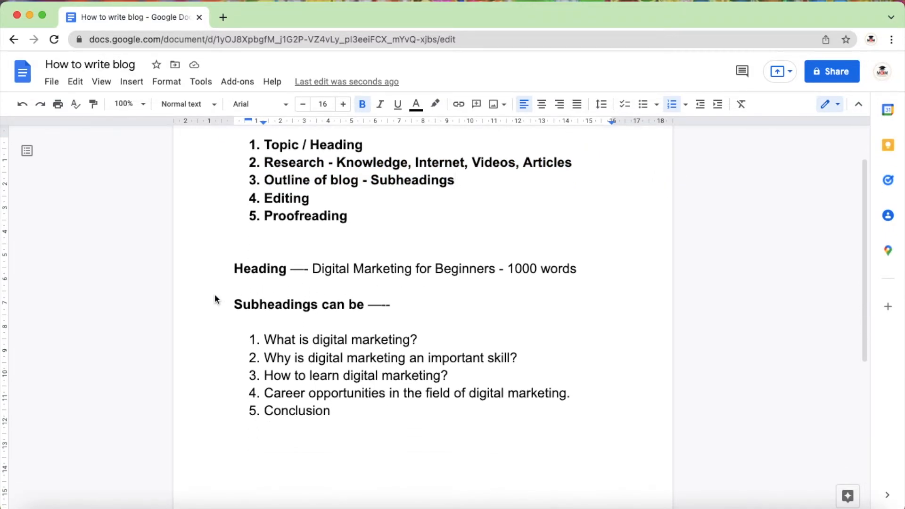
{"action": "left_click_drag", "start_coordinate": [231, 305], "coordinate": [362, 308]}
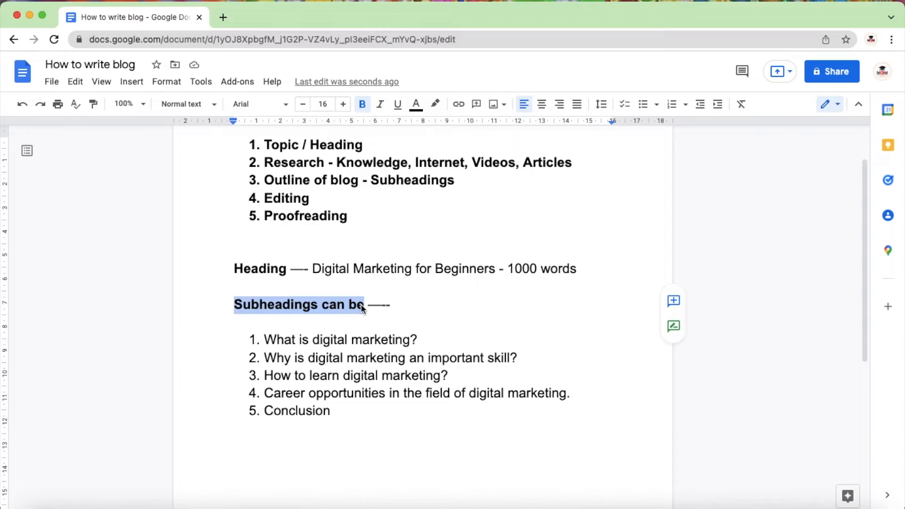
{"action": "scroll", "coordinate": [362, 308], "scroll_direction": "down", "scroll_amount": 1}
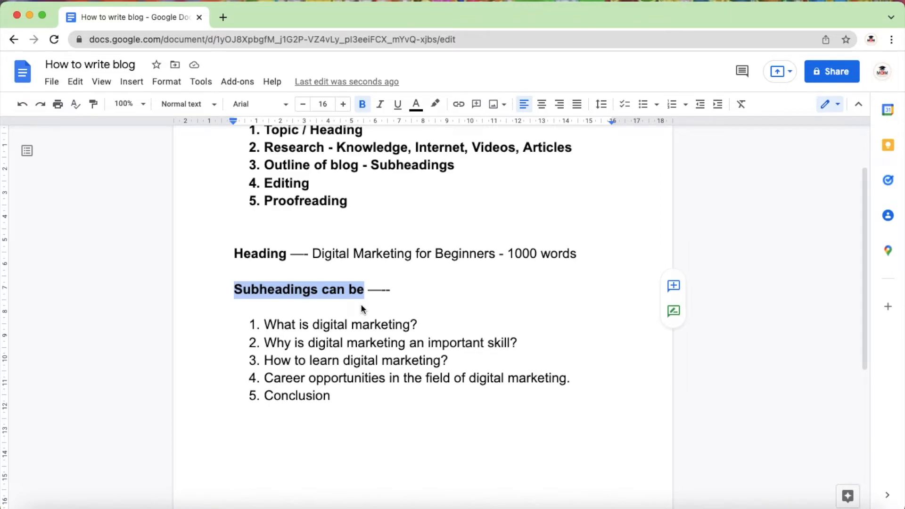
{"action": "scroll", "coordinate": [349, 302], "scroll_direction": "down", "scroll_amount": 3}
{"action": "left_click_drag", "start_coordinate": [265, 262], "coordinate": [295, 264]}
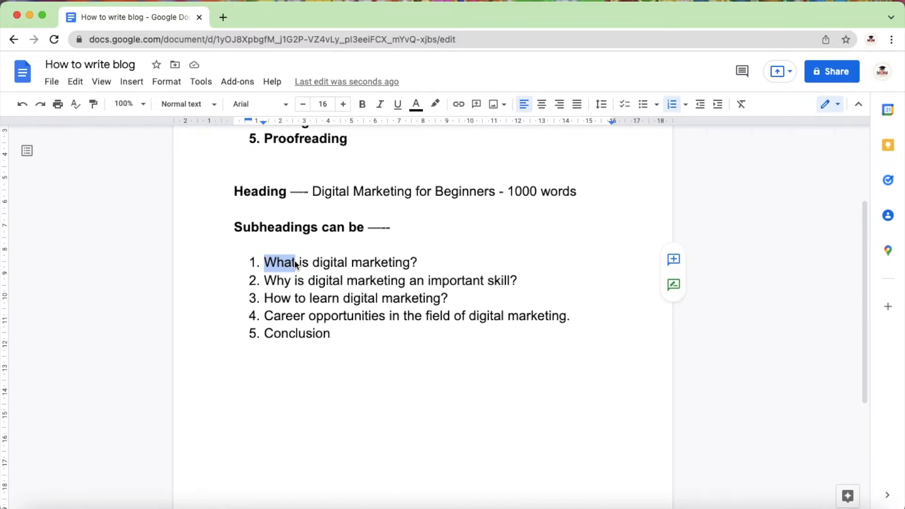
{"action": "left_click", "coordinate": [296, 264]}
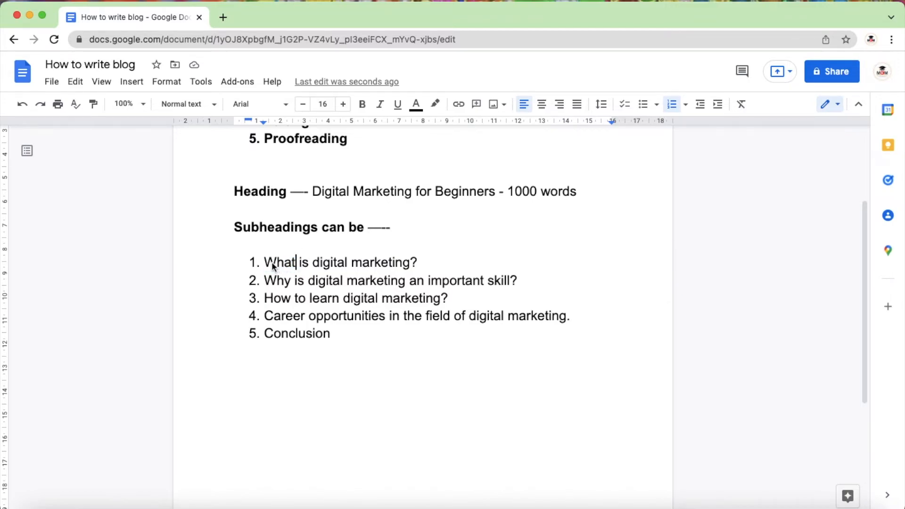
{"action": "left_click_drag", "start_coordinate": [313, 265], "coordinate": [406, 267]}
{"action": "left_click", "coordinate": [405, 266]}
{"action": "left_click_drag", "start_coordinate": [264, 263], "coordinate": [417, 268]}
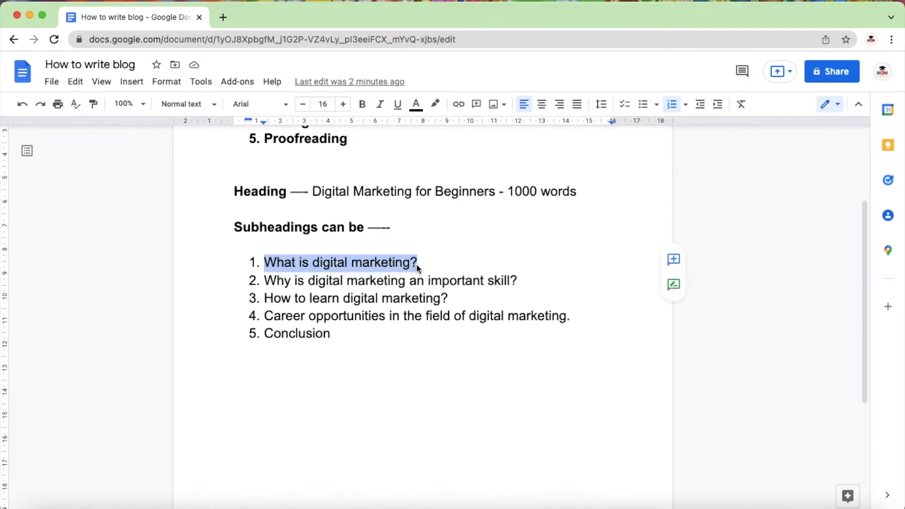
{"action": "left_click_drag", "start_coordinate": [313, 193], "coordinate": [497, 197]}
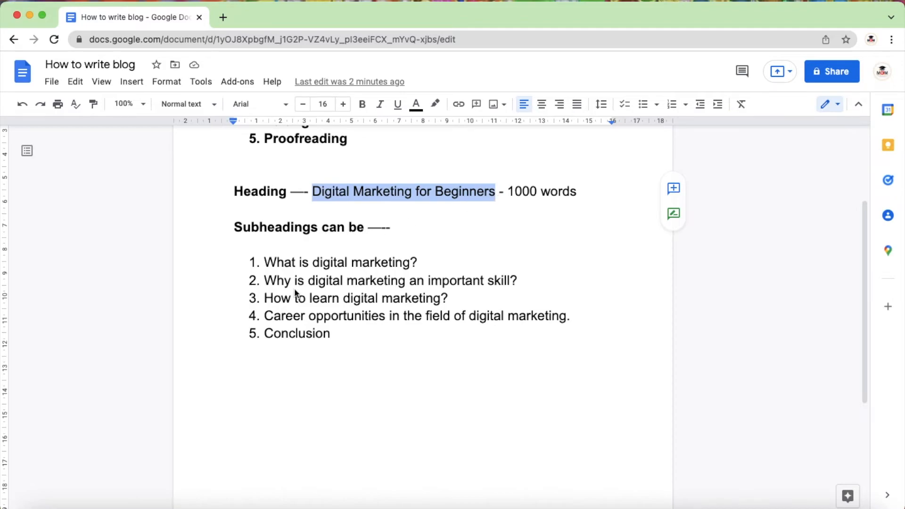
{"action": "left_click_drag", "start_coordinate": [265, 282], "coordinate": [502, 284]}
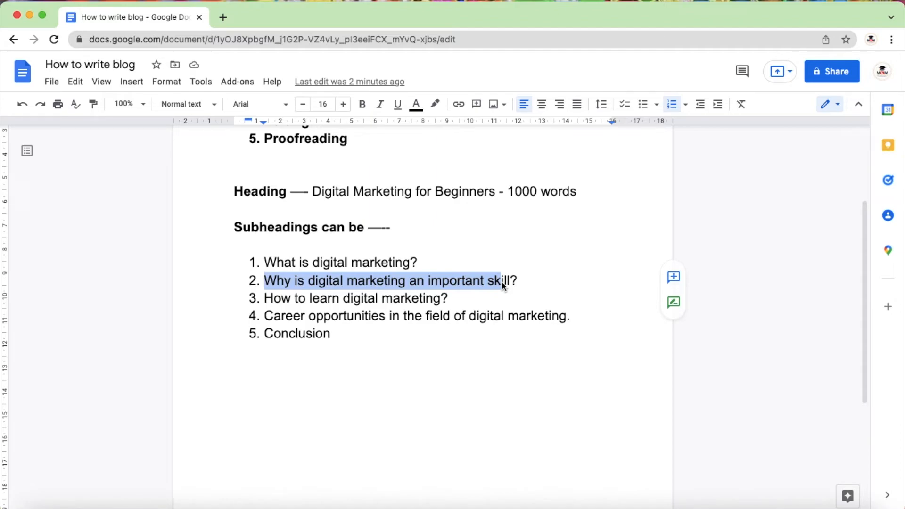
{"action": "left_click_drag", "start_coordinate": [265, 299], "coordinate": [451, 302]}
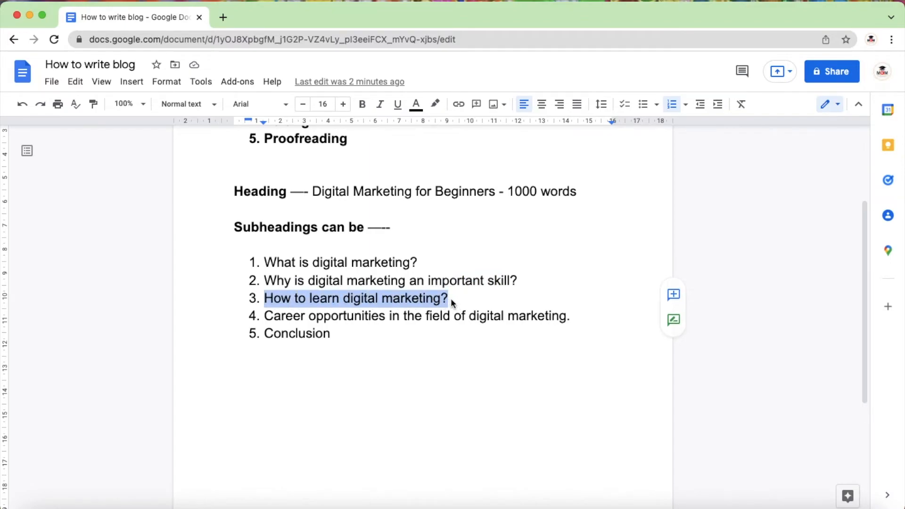
{"action": "left_click_drag", "start_coordinate": [266, 317], "coordinate": [479, 315]}
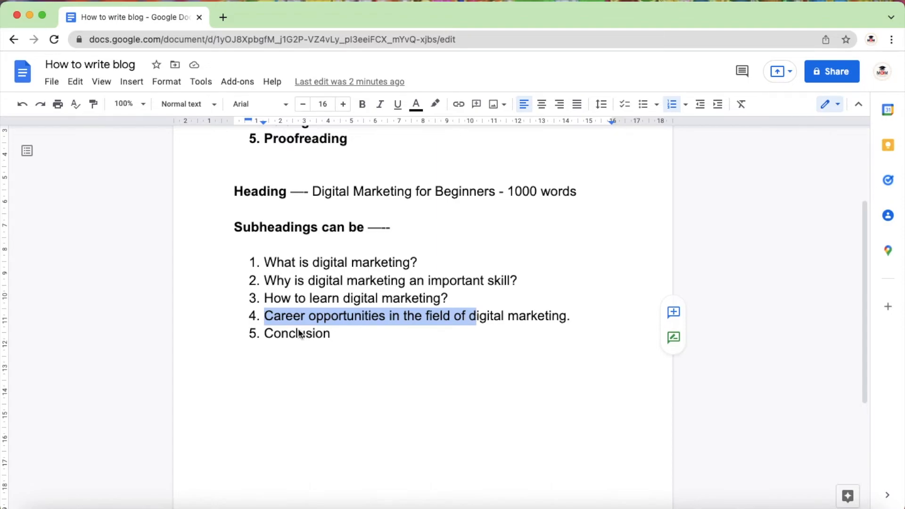
Step: Review the Conclusion item against the example heading, highlighting the item, the 1000-word count and the title "Digital Marketing for Beginners"
{"action": "left_click_drag", "start_coordinate": [259, 335], "coordinate": [339, 336]}
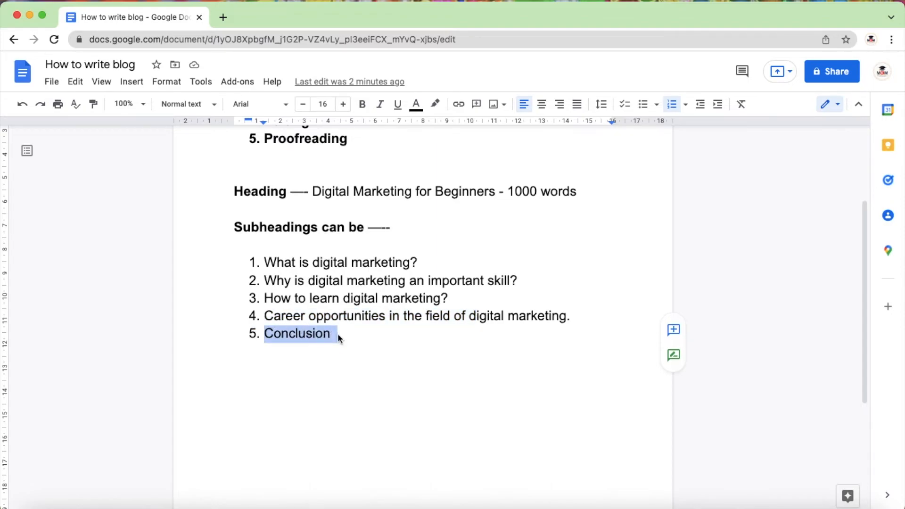
{"action": "left_click_drag", "start_coordinate": [508, 191], "coordinate": [576, 191]}
{"action": "left_click_drag", "start_coordinate": [313, 193], "coordinate": [577, 191]}
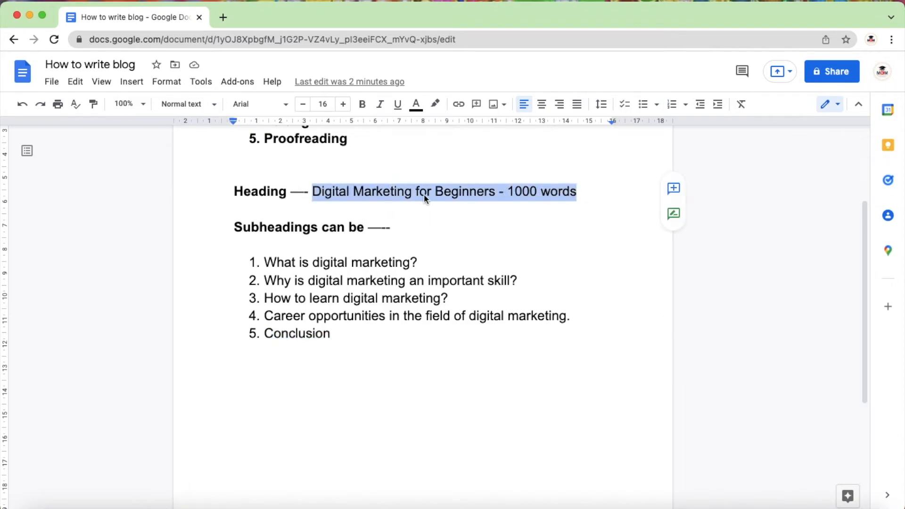
{"action": "left_click_drag", "start_coordinate": [496, 193], "coordinate": [317, 196]}
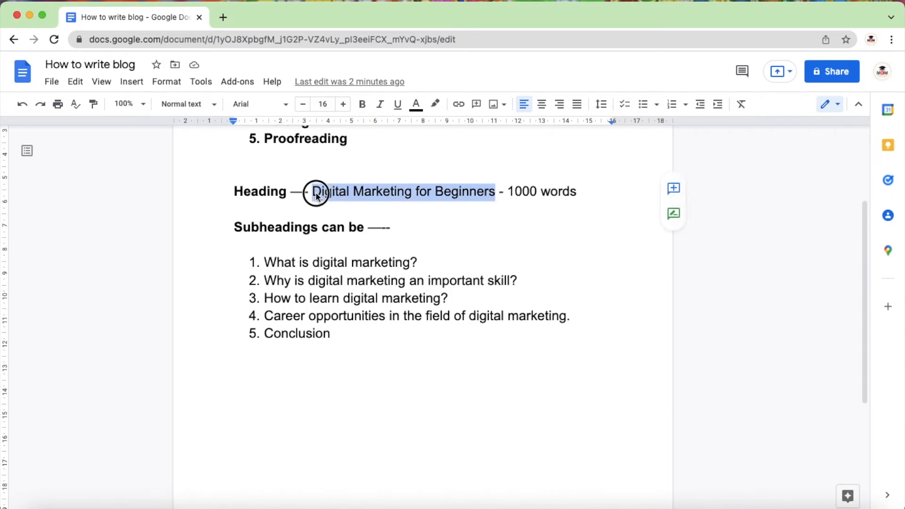
Step: Append "200 words" to each of the first four subheadings, from "What is digital marketing?" to the career opportunities item
{"action": "left_click", "coordinate": [449, 260]}
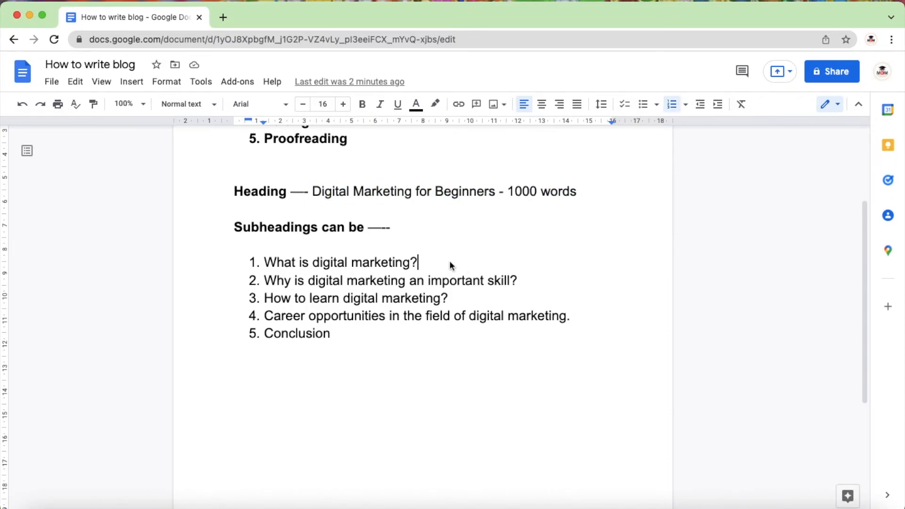
{"action": "type", "text": "200 words"}
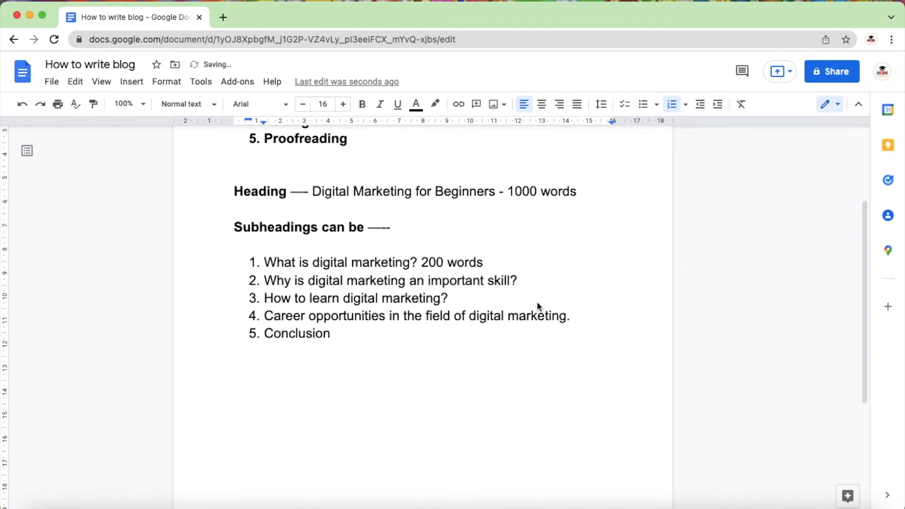
{"action": "left_click", "coordinate": [547, 284]}
{"action": "type", "text": "200 words"}
{"action": "left_click", "coordinate": [522, 298]}
{"action": "type", "text": "200words"}
{"action": "left_click", "coordinate": [584, 318]}
{"action": "type", "text": "200 words"}
Step: Append "- 200 words" to the Conclusion item and insert the missing space in "200words" in the "How to learn digital marketing?" item
{"action": "left_click", "coordinate": [450, 351]}
{"action": "type", "text": "- 200rds"}
{"action": "key", "text": "BackSpace"}
{"action": "key", "text": "BackSpace"}
{"action": "key", "text": "BackSpace"}
{"action": "type", "text": "words"}
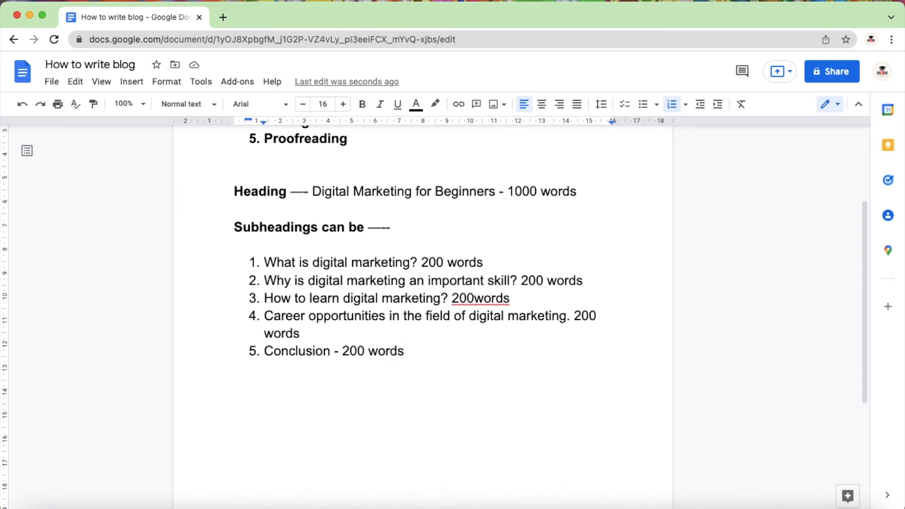
{"action": "left_click", "coordinate": [477, 298]}
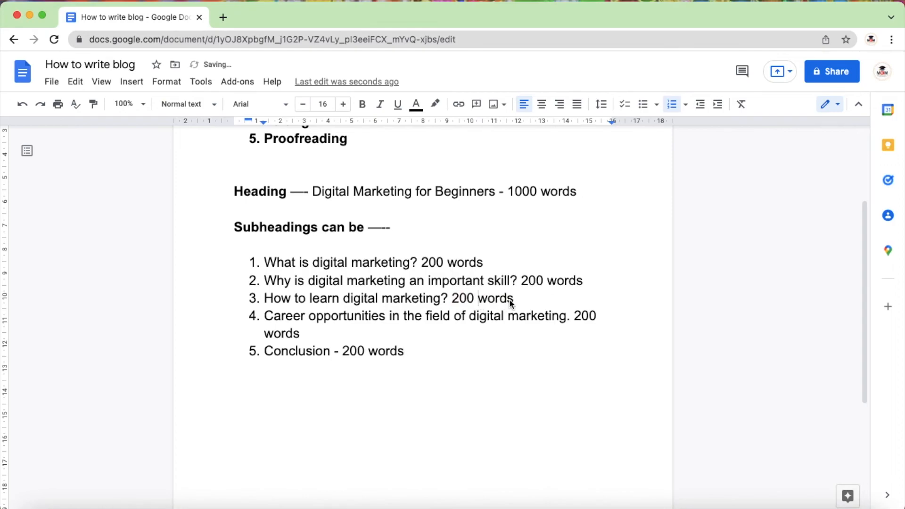
Step: Review the finished example, highlighting the title "Digital Marketing for Beginners" and the whole "Subheadings can be" section with its five items
{"action": "scroll", "coordinate": [508, 309], "scroll_direction": "up", "scroll_amount": 4}
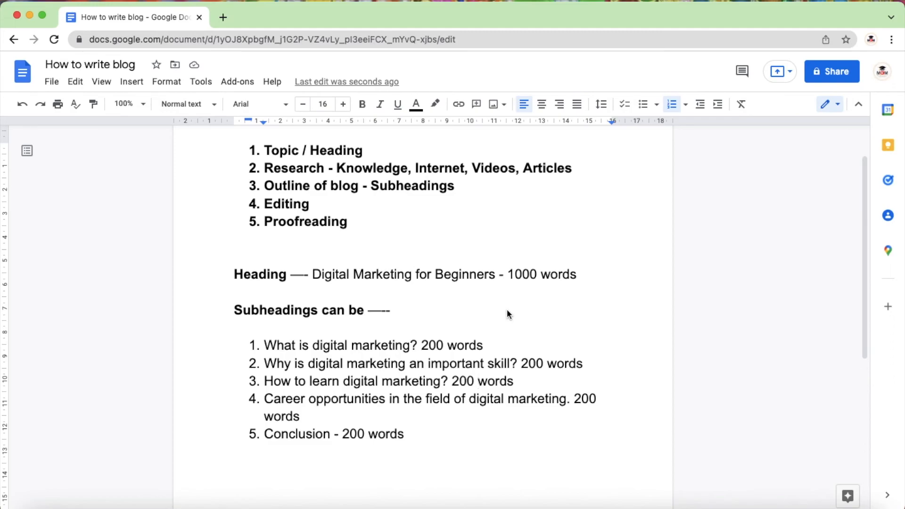
{"action": "left_click_drag", "start_coordinate": [311, 275], "coordinate": [494, 284]}
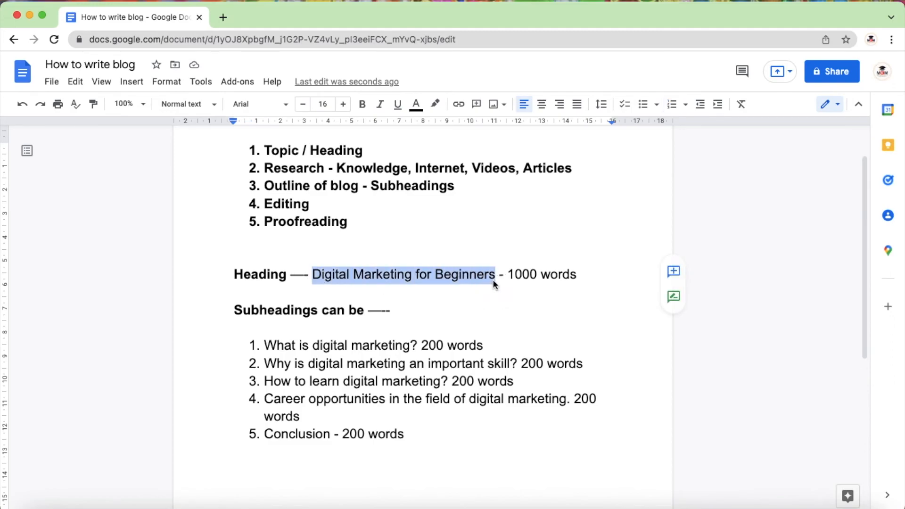
{"action": "scroll", "coordinate": [255, 370], "scroll_direction": "down", "scroll_amount": 1}
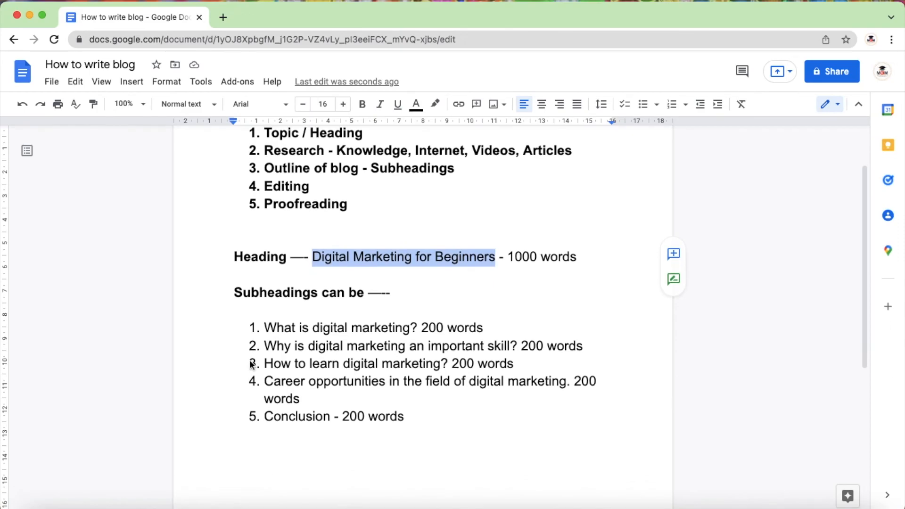
{"action": "left_click_drag", "start_coordinate": [235, 293], "coordinate": [411, 414]}
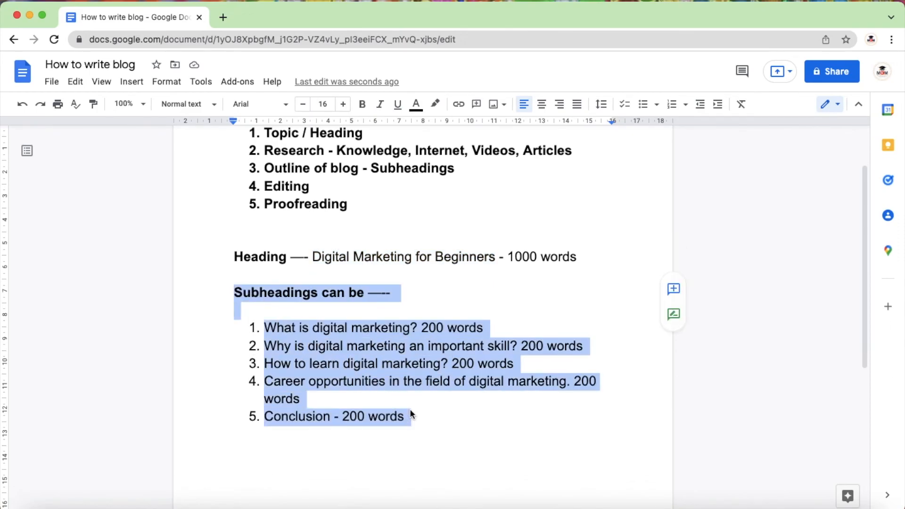